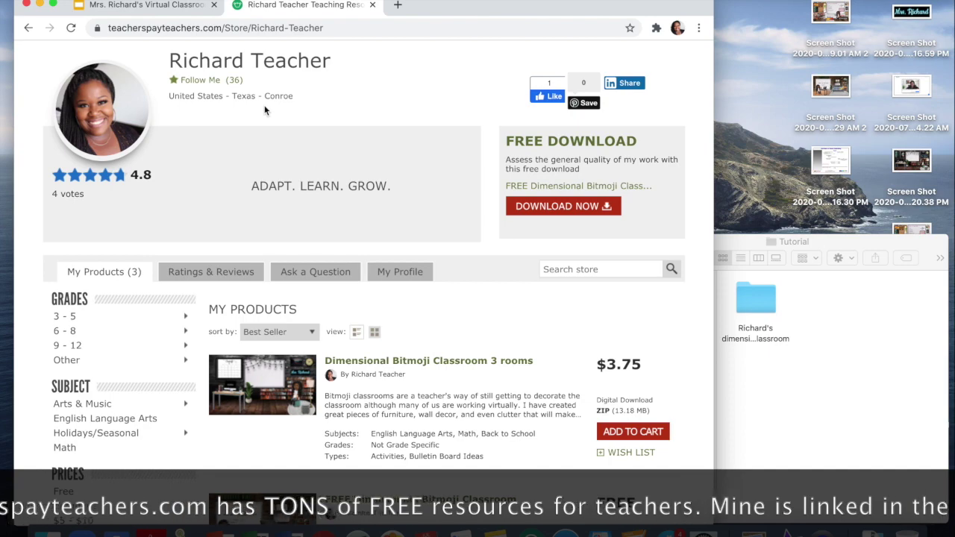
- Browse the store's three classroom products, then return to the Virtual Classroom slide deck
scroll(390, 230, down, 1)
scroll(391, 229, down, 5)
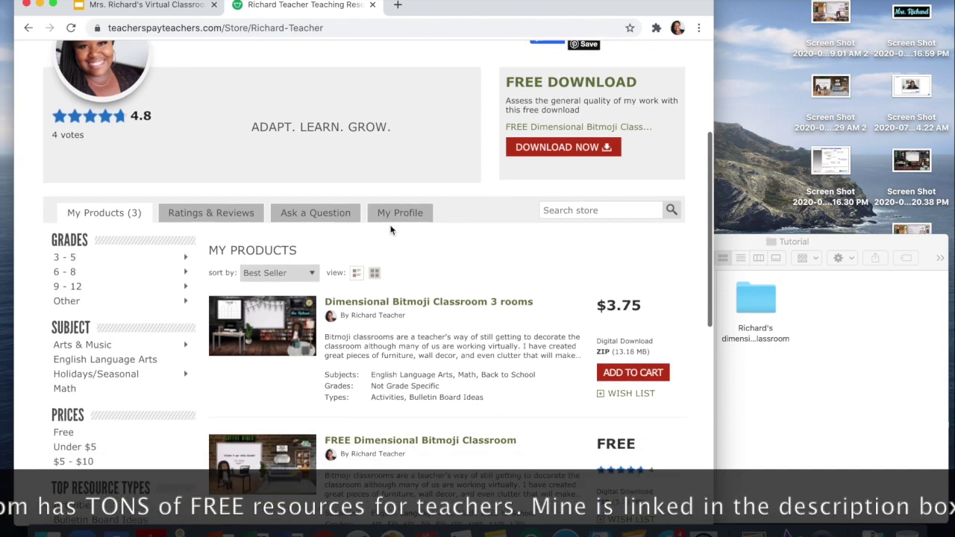
scroll(390, 226, down, 1)
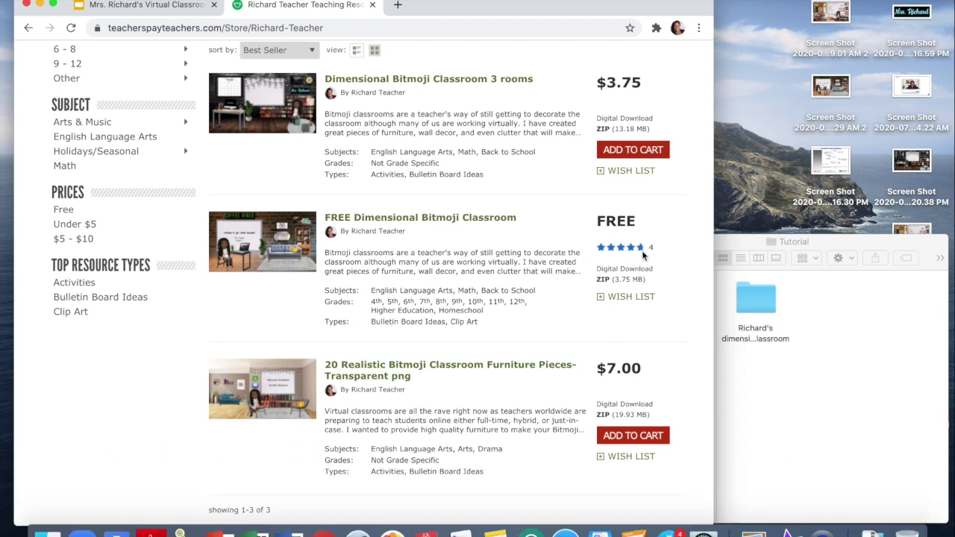
scroll(476, 309, up, 1)
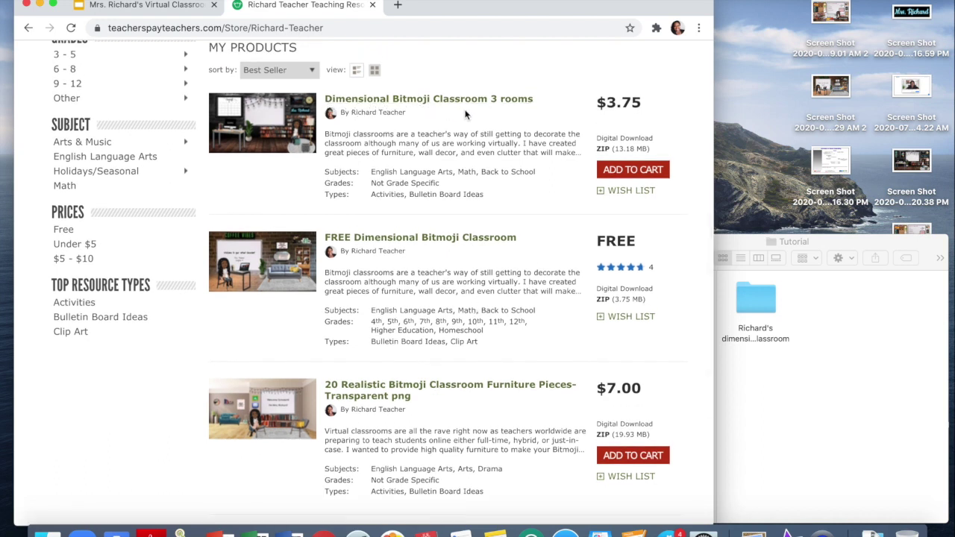
mouse_move(250, 138)
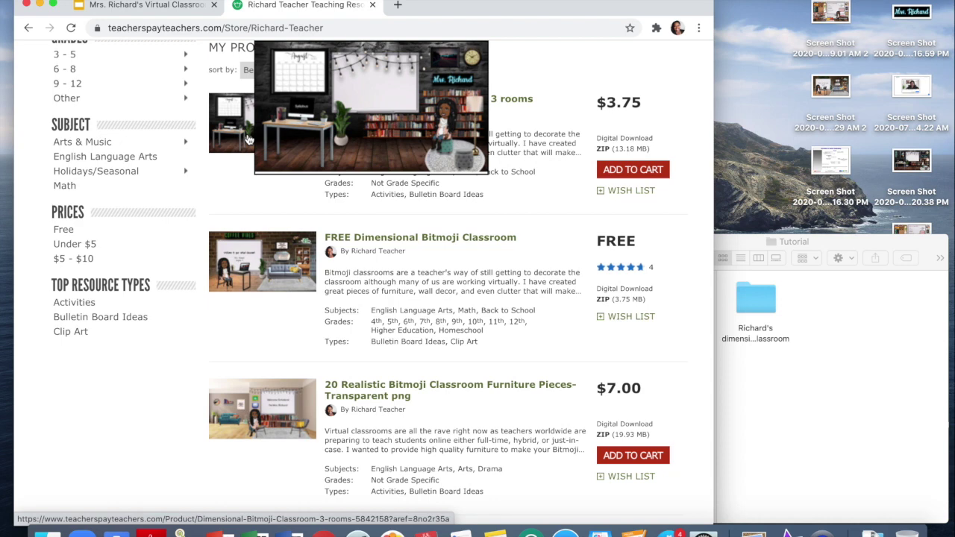
click(149, 6)
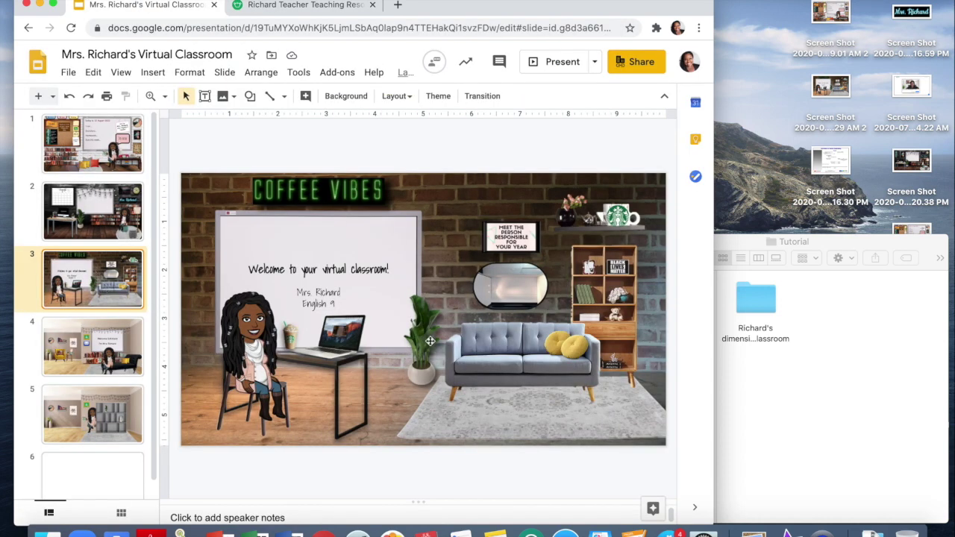
- Go back to Teachers Pay Teachers and preview the three Bitmoji classroom product thumbnails
click(308, 6)
scroll(266, 336, down, 1)
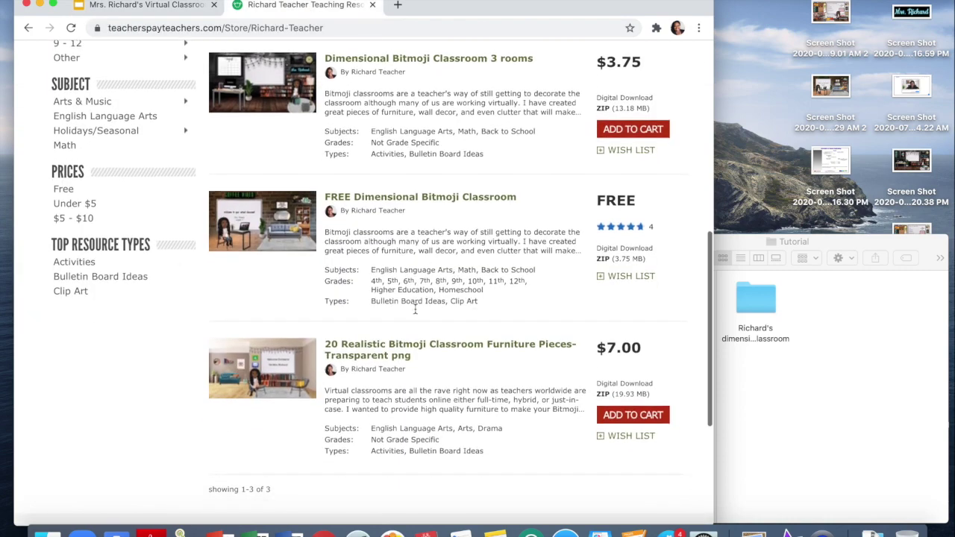
mouse_move(266, 371)
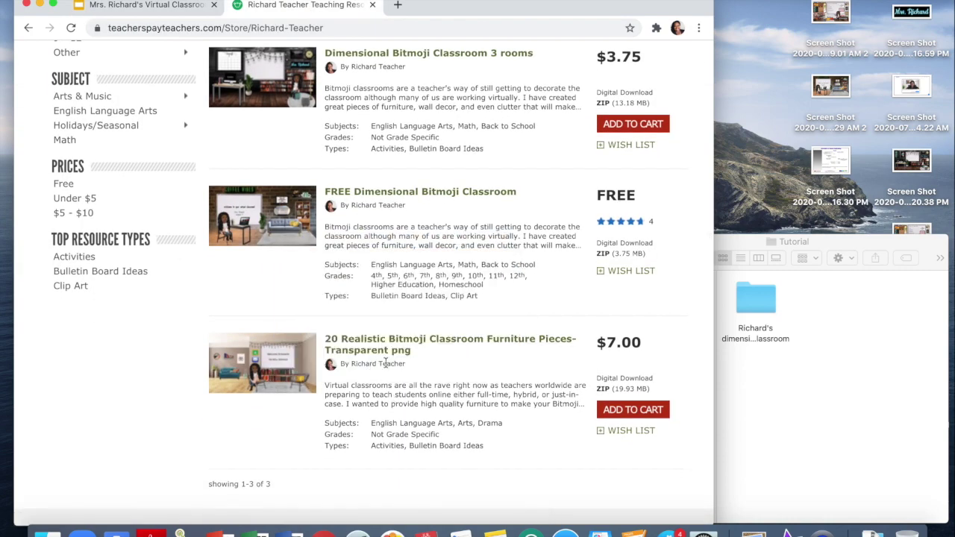
mouse_move(296, 382)
scroll(415, 408, up, 3)
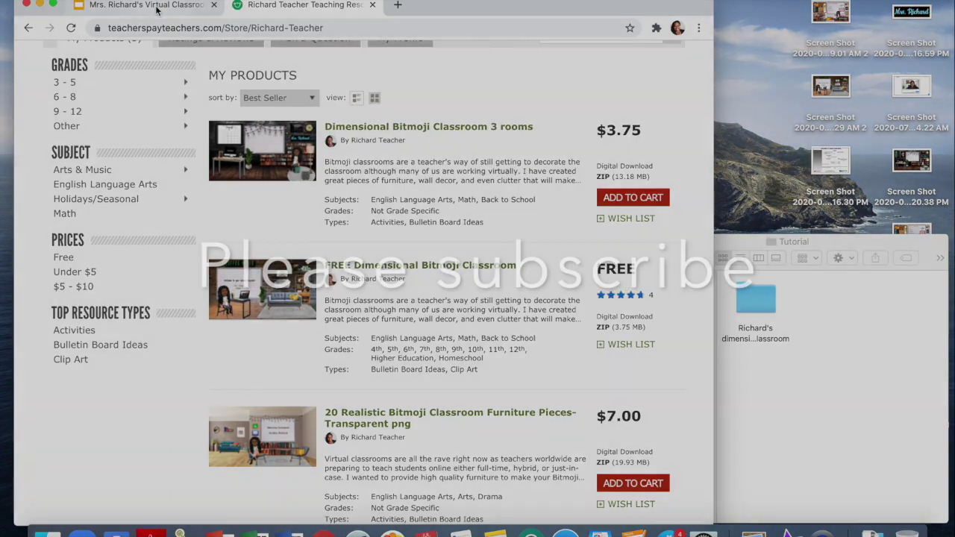
- In the Virtual Classroom deck, delete slide 6's title placeholder
click(156, 6)
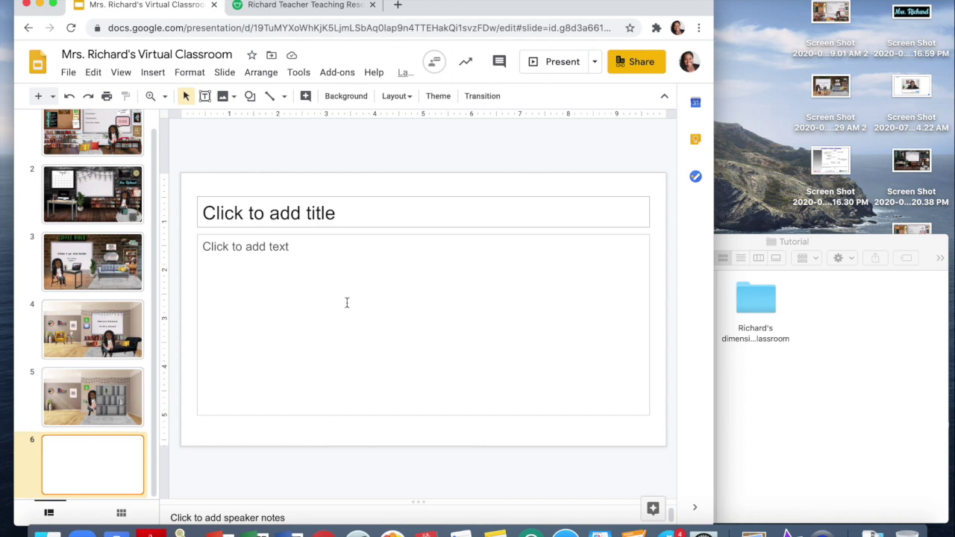
click(352, 224)
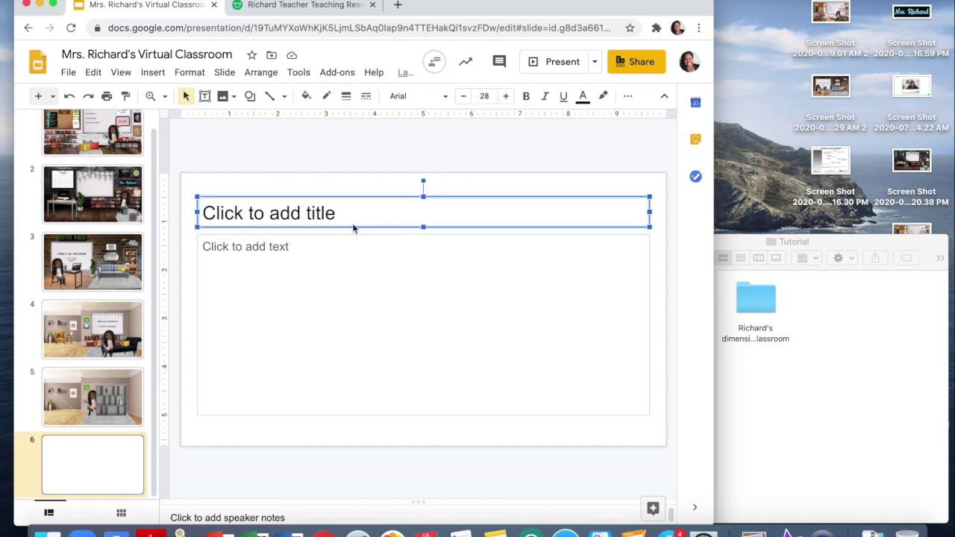
key(BackSpace)
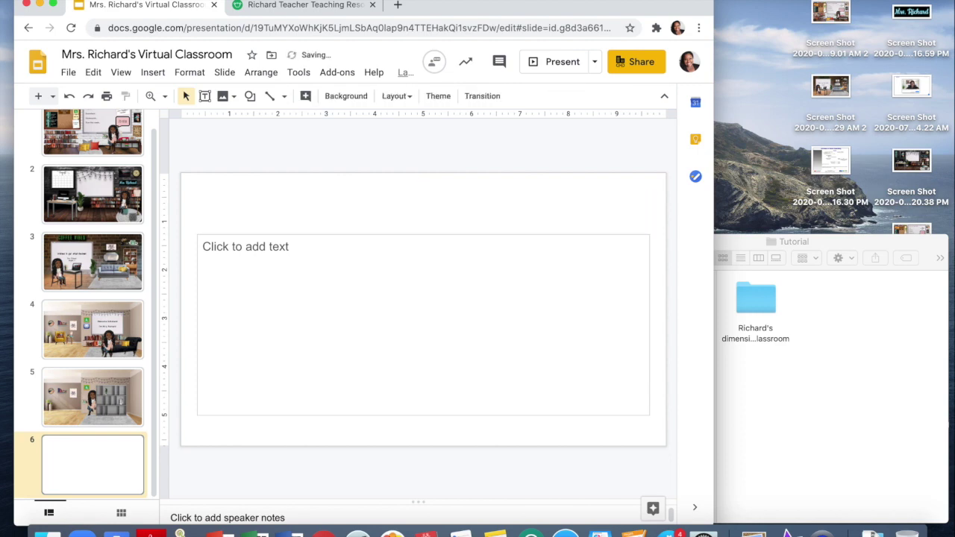
- Preview slide 6 full screen, then delete its body text placeholder
click(389, 237)
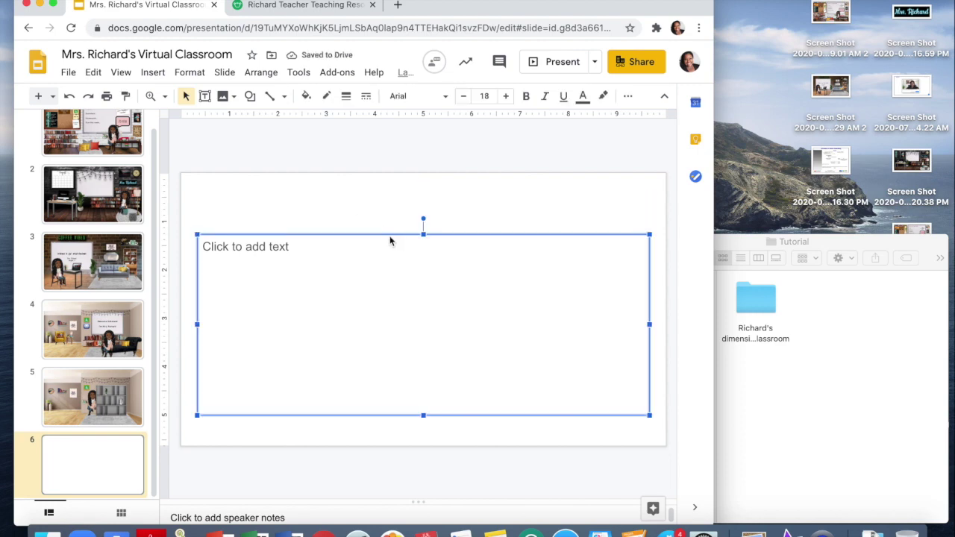
click(545, 216)
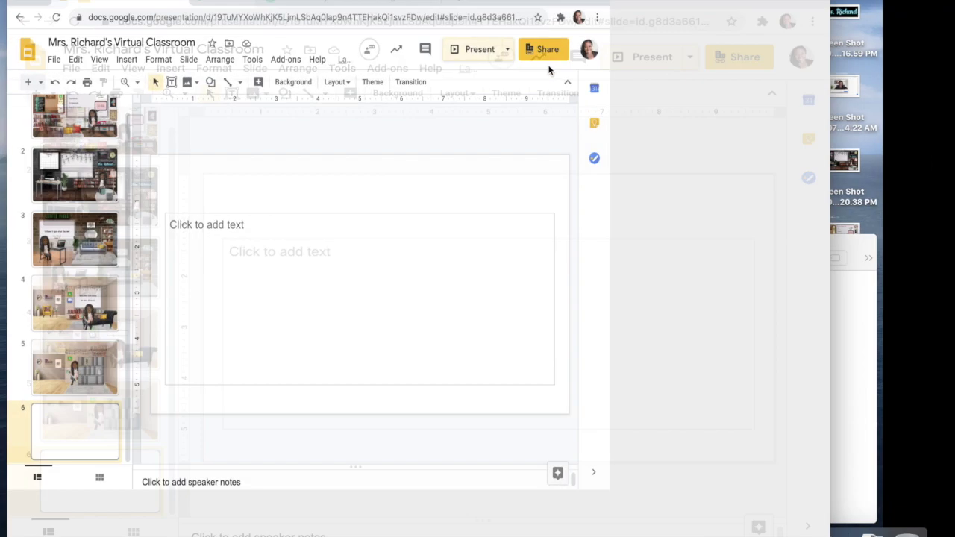
key(super+Return)
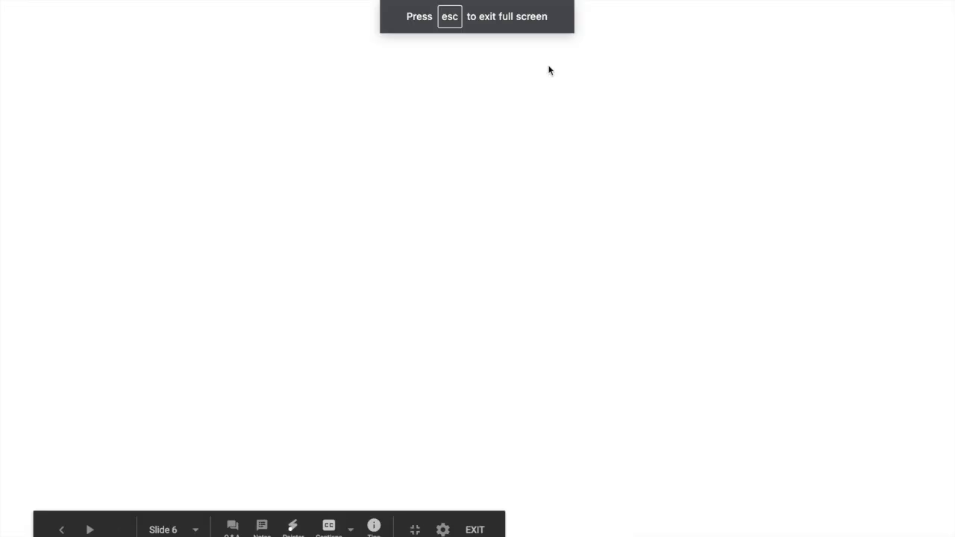
key(Escape)
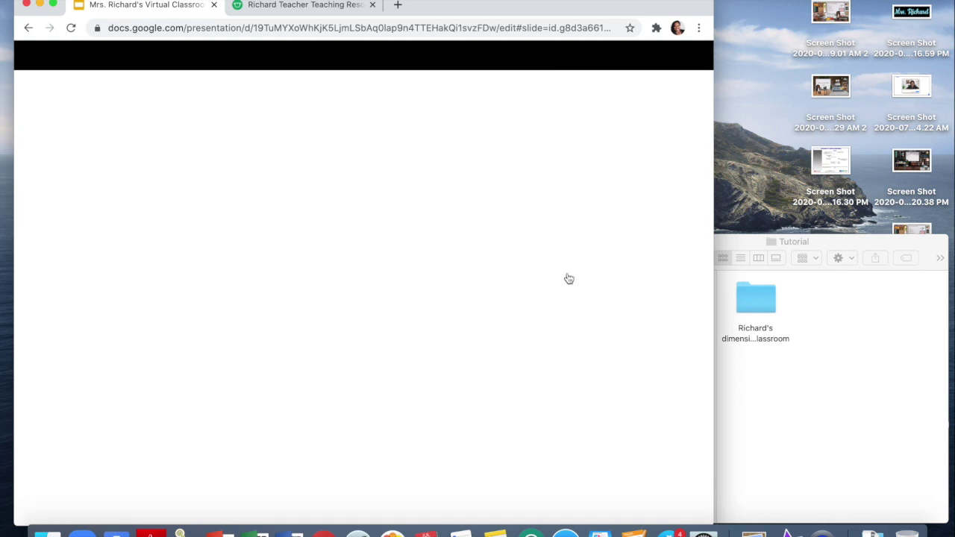
click(524, 234)
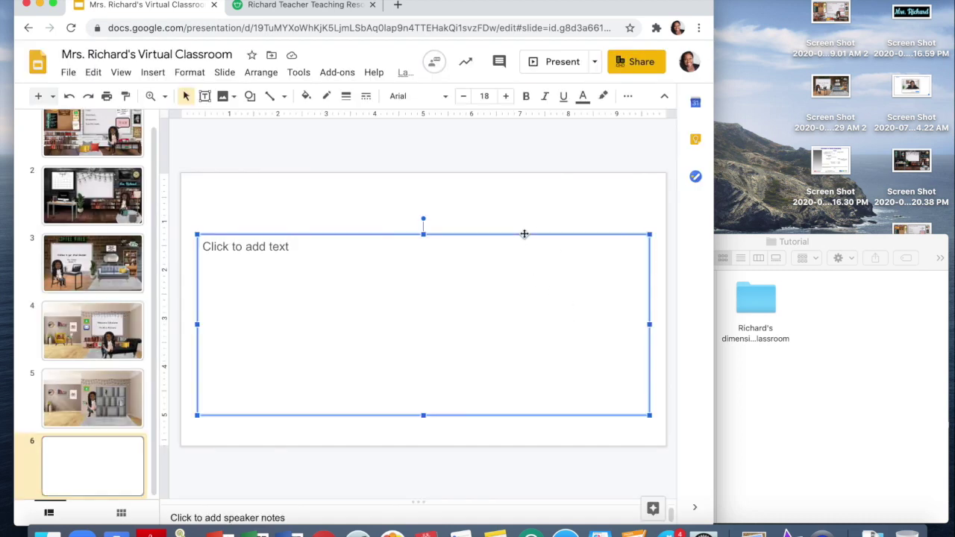
key(Delete)
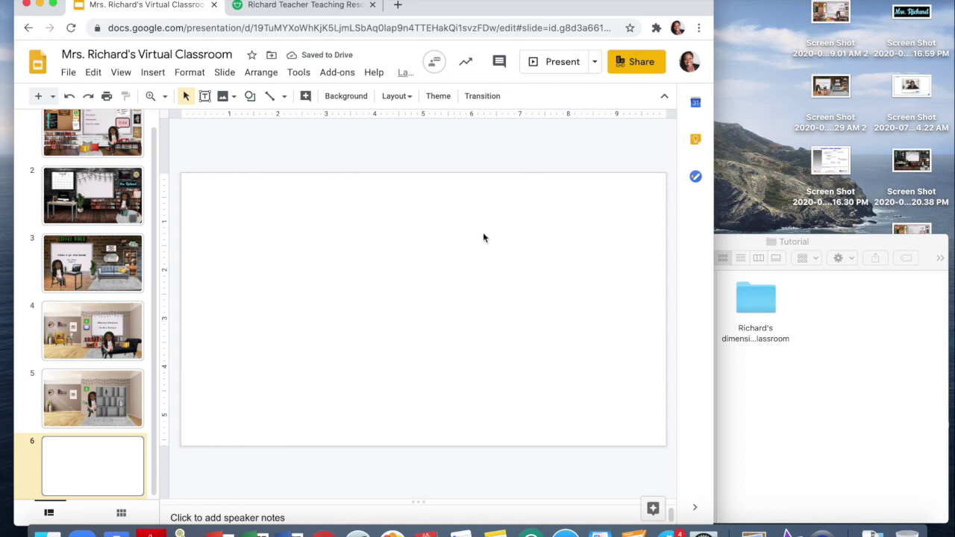
- Open the downloaded Bitmoji classroom folder in Finder, then back out to the Tutorial folder
click(816, 441)
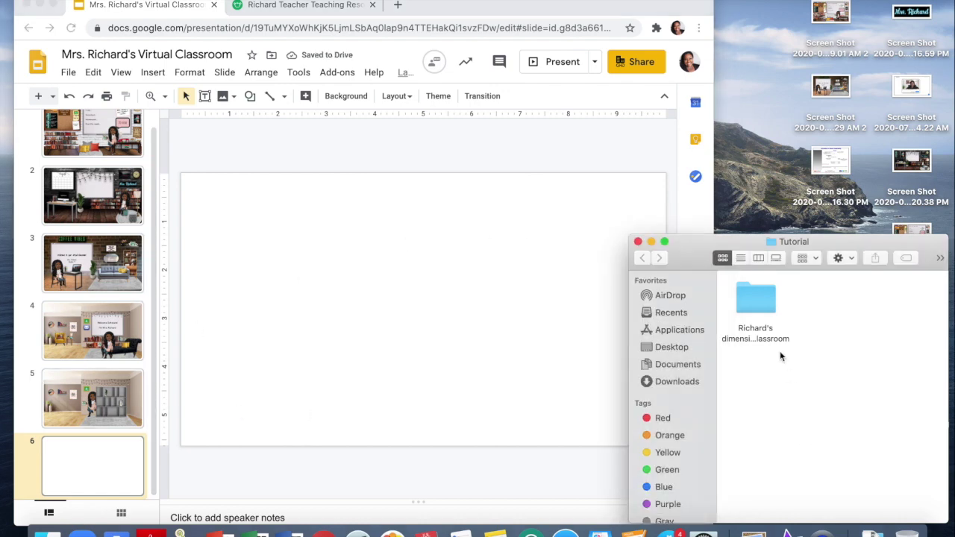
double_click(763, 315)
double_click(763, 316)
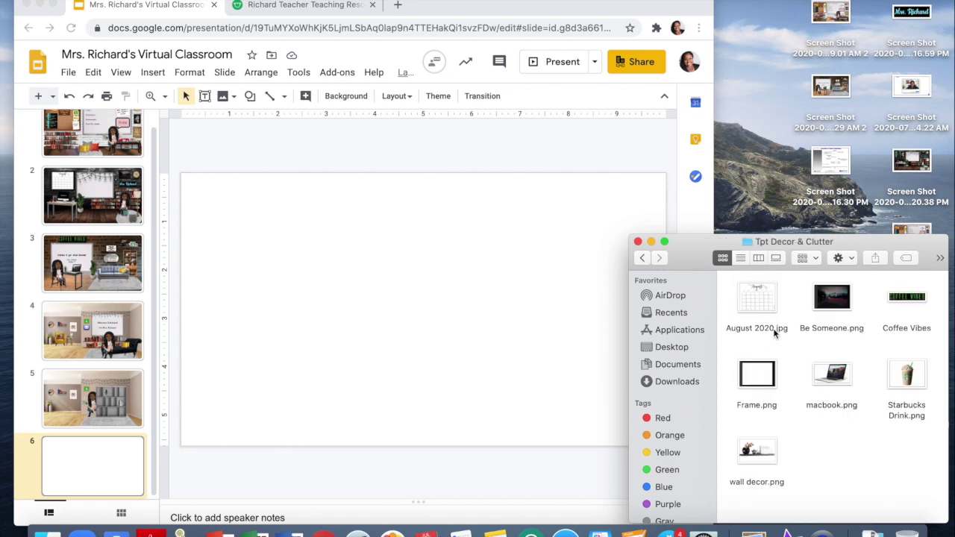
click(642, 258)
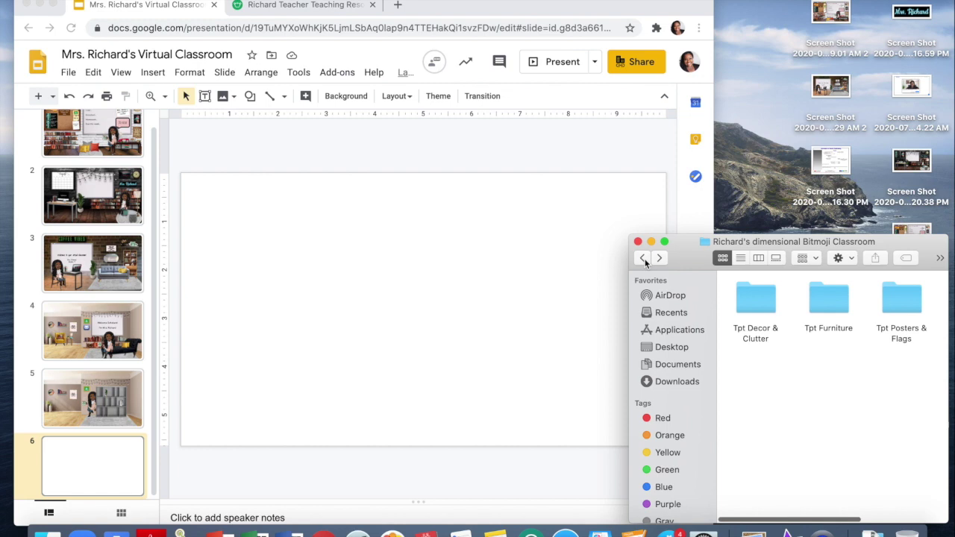
click(642, 258)
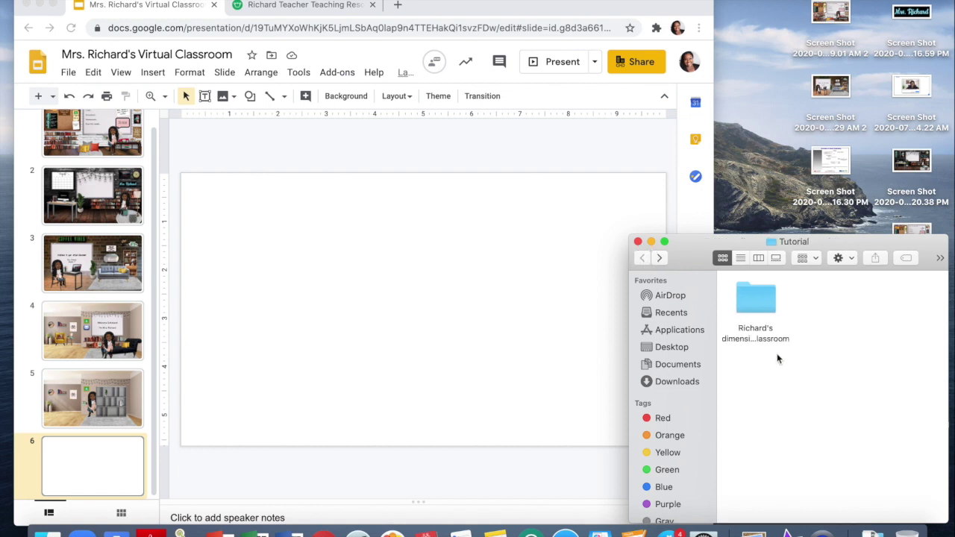
- Reopen the classroom resources folder and open its Tpt Decor & Clutter subfolder
double_click(751, 313)
scroll(809, 350, right, 2)
scroll(815, 360, right, 3)
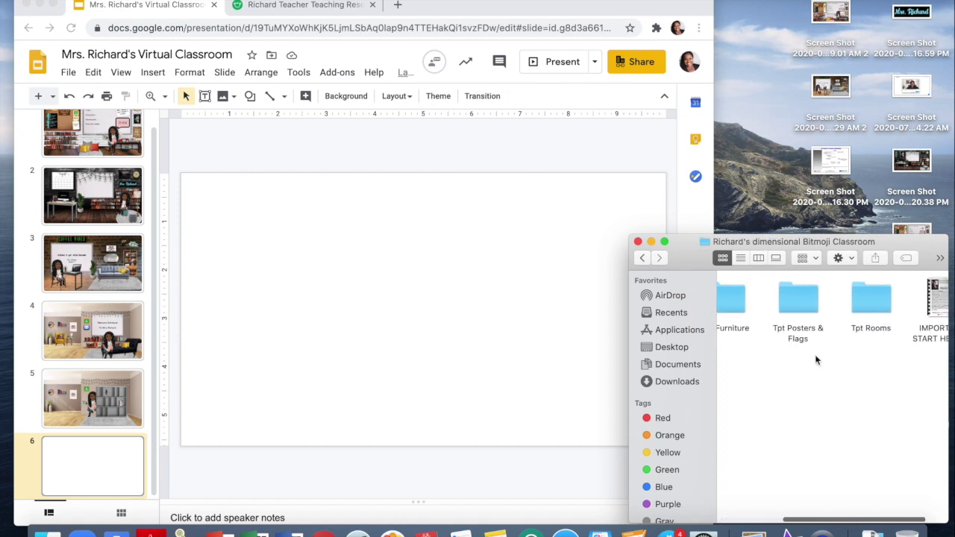
scroll(815, 360, right, 1)
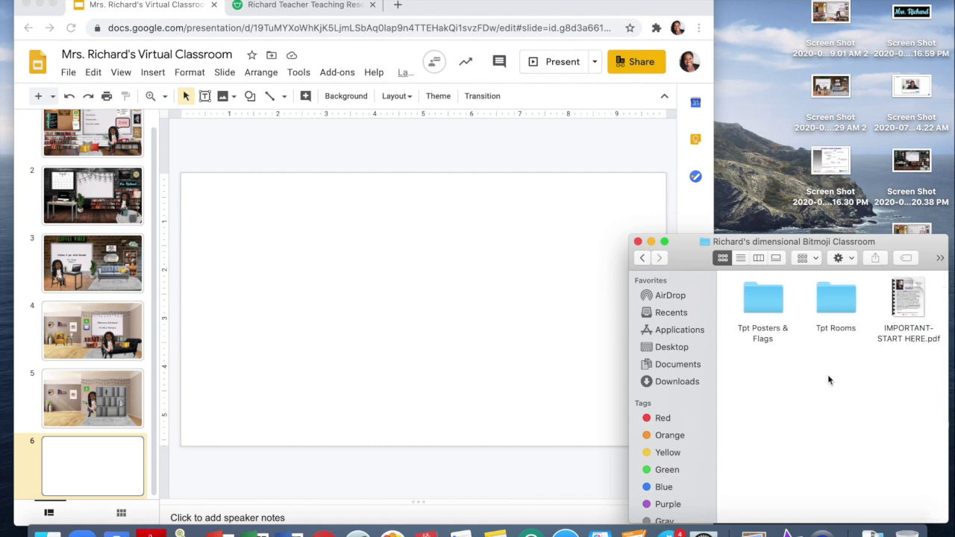
scroll(828, 377, left, 4)
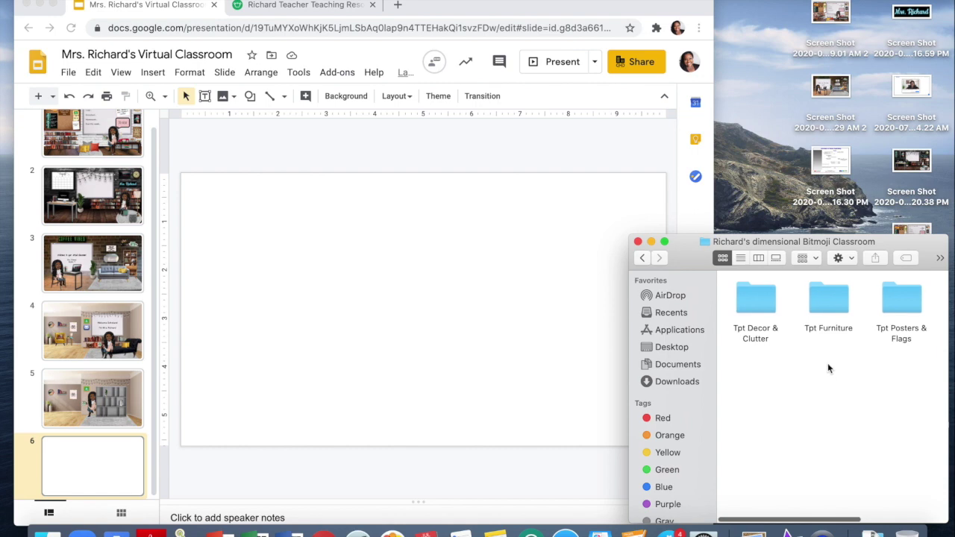
double_click(753, 315)
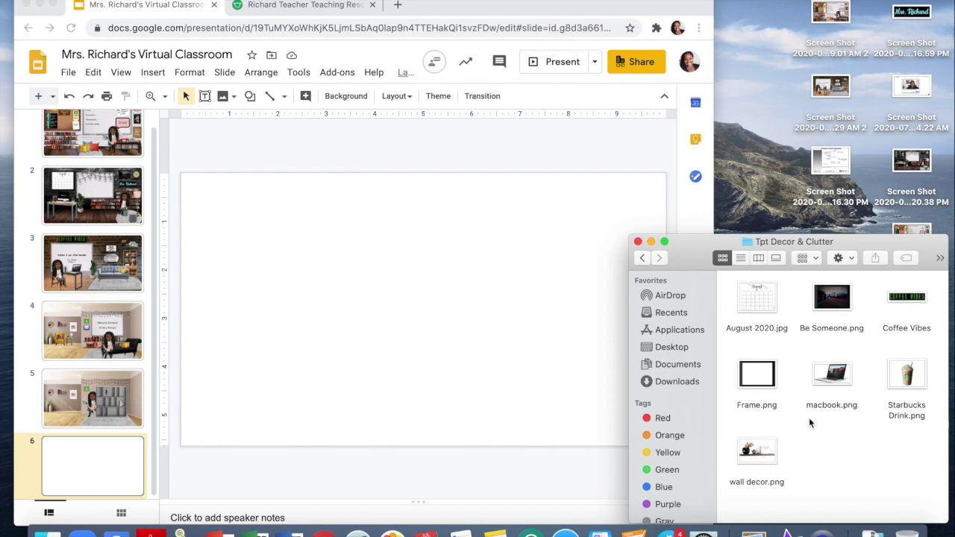
drag(902, 385, 480, 270)
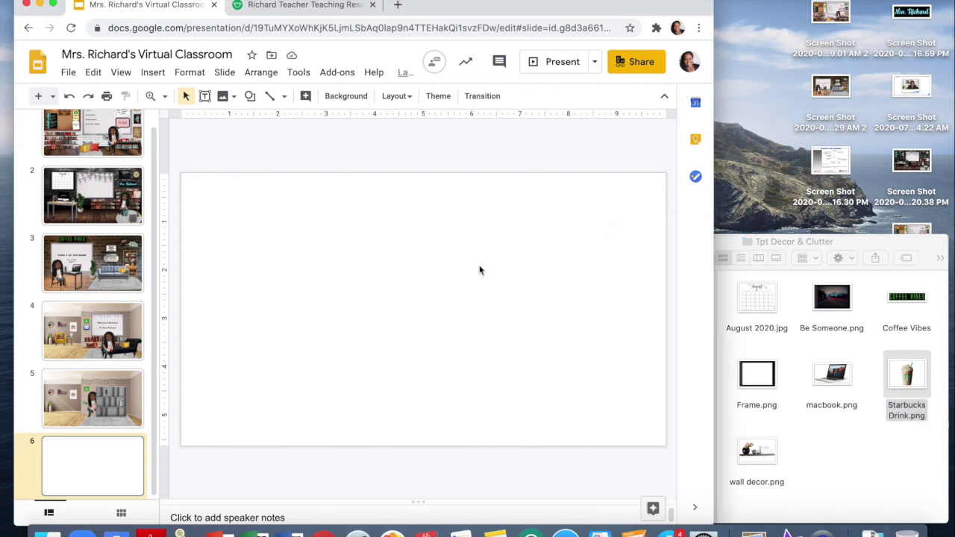
drag(340, 294, 430, 359)
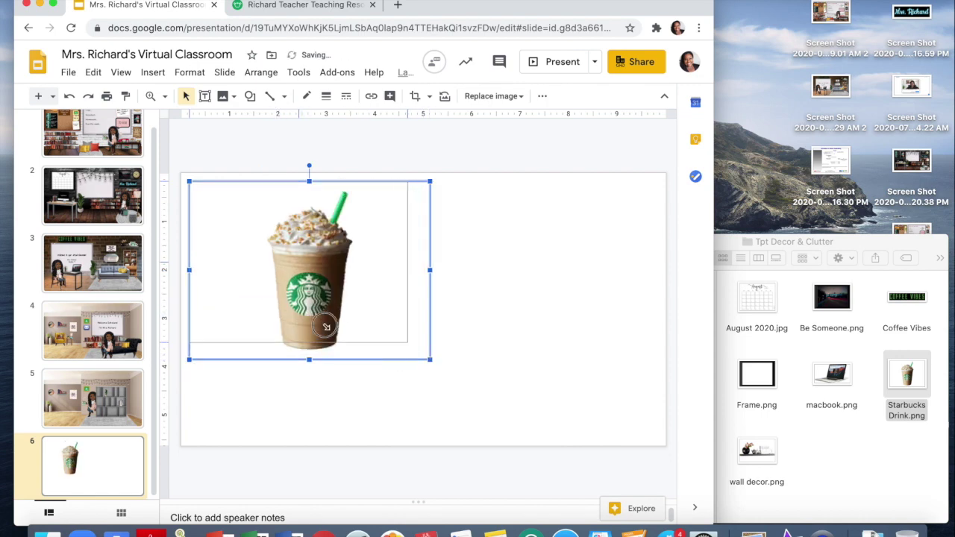
key(ctrl+z)
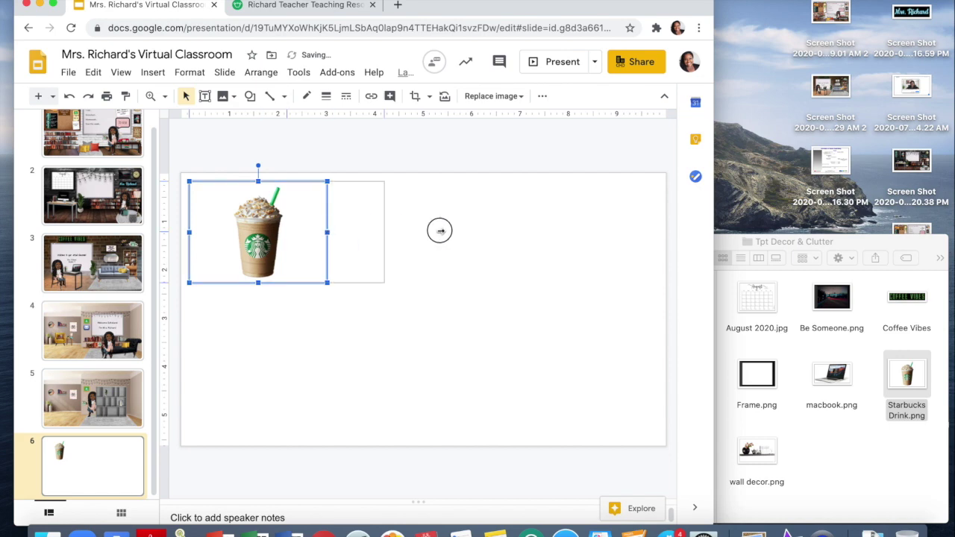
drag(421, 229, 459, 234)
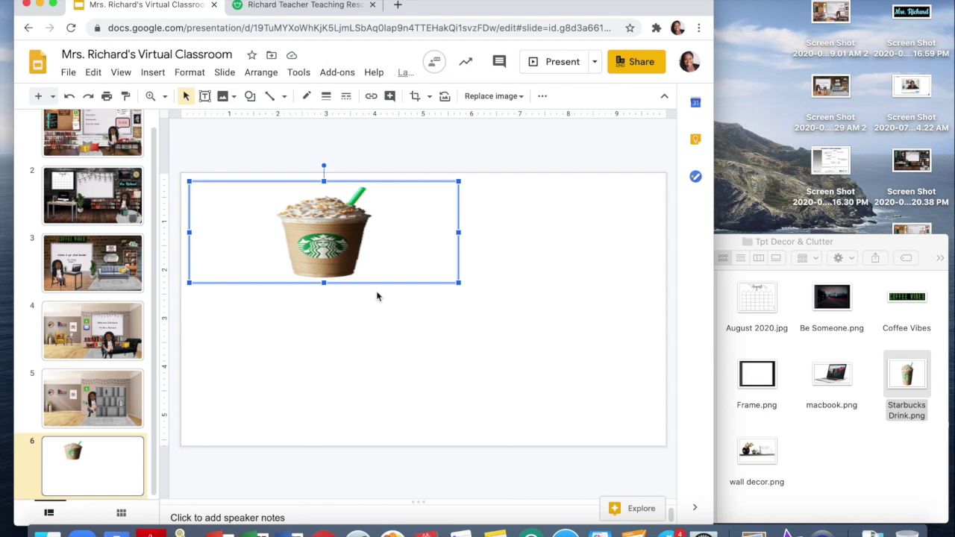
drag(460, 229, 331, 240)
key(super+z)
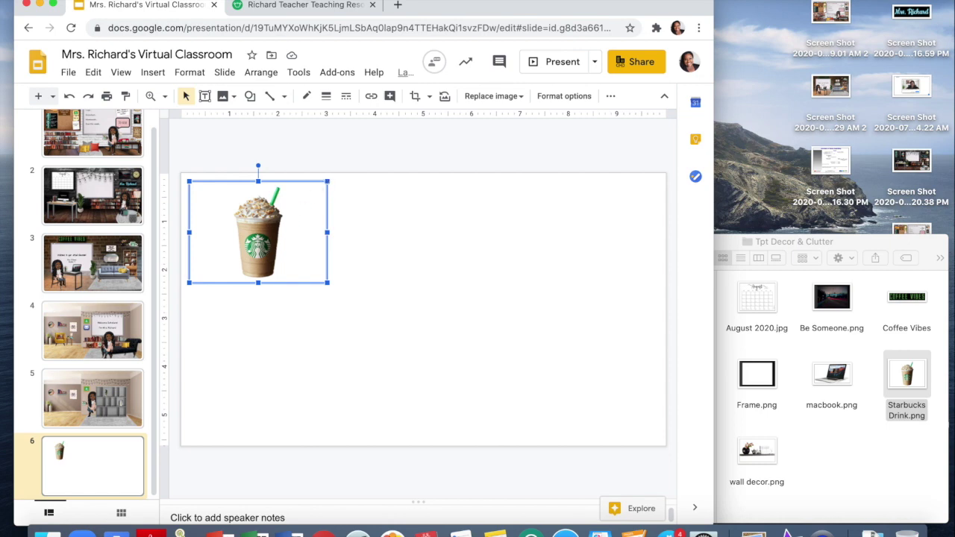
key(BackSpace)
click(855, 454)
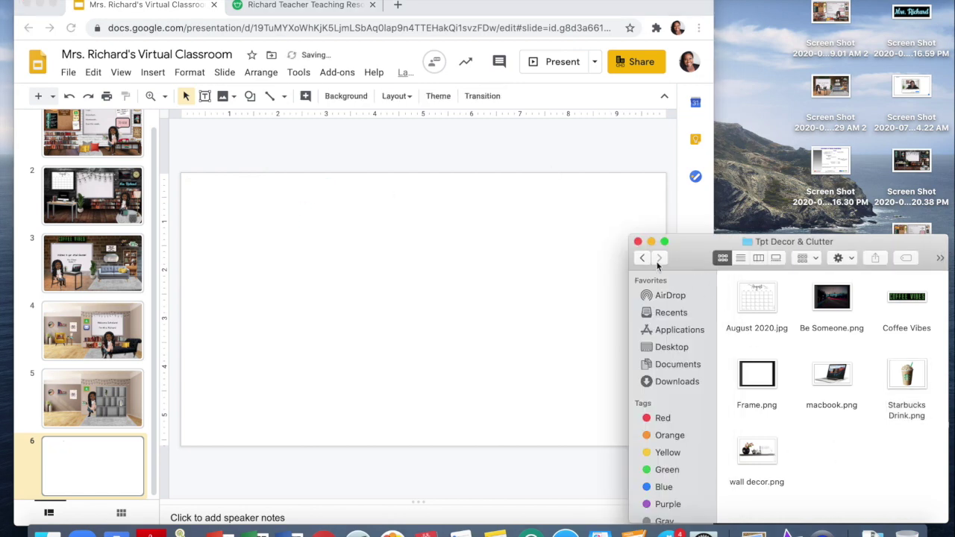
- Open the Tpt Rooms folder and drop White Brick AcaWood.png onto slide 6
click(646, 259)
scroll(873, 339, right, 3)
double_click(874, 307)
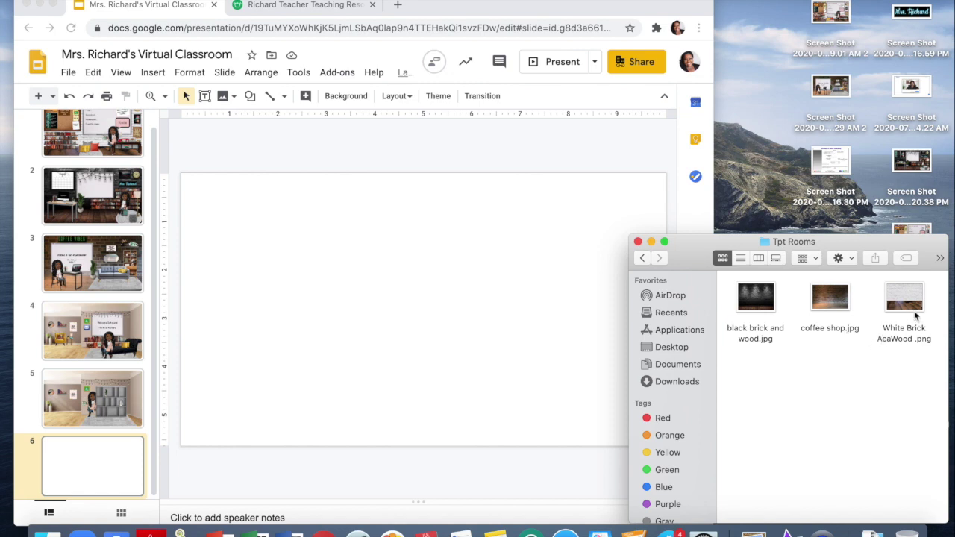
drag(915, 315, 464, 275)
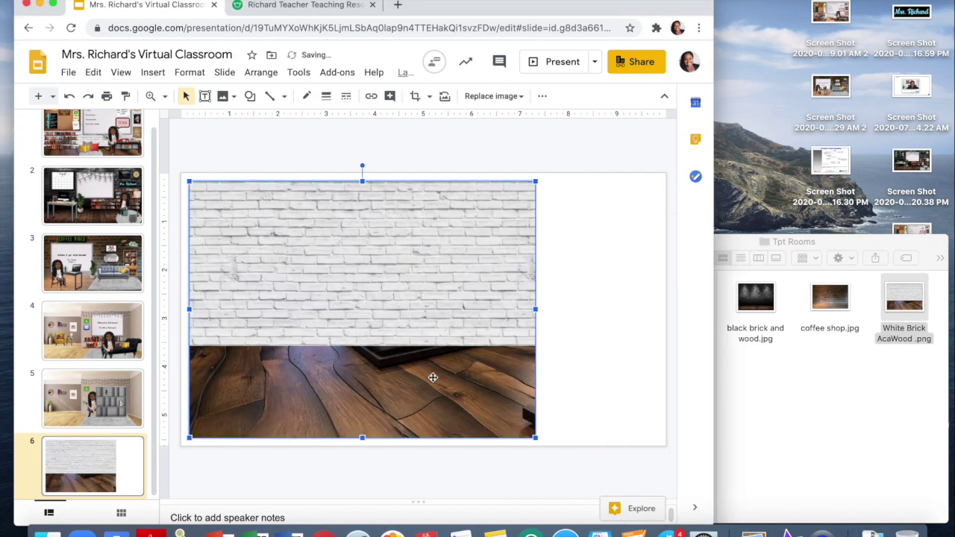
- Move the room image to the slide's top-left and widen it, then undo the stretches
drag(240, 308, 235, 306)
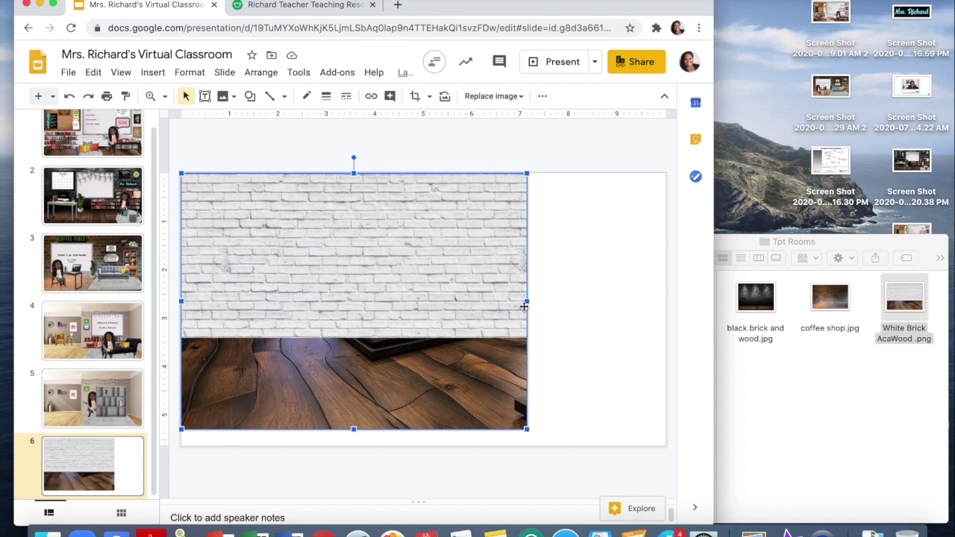
drag(527, 301, 626, 302)
drag(672, 314, 685, 322)
drag(526, 301, 655, 302)
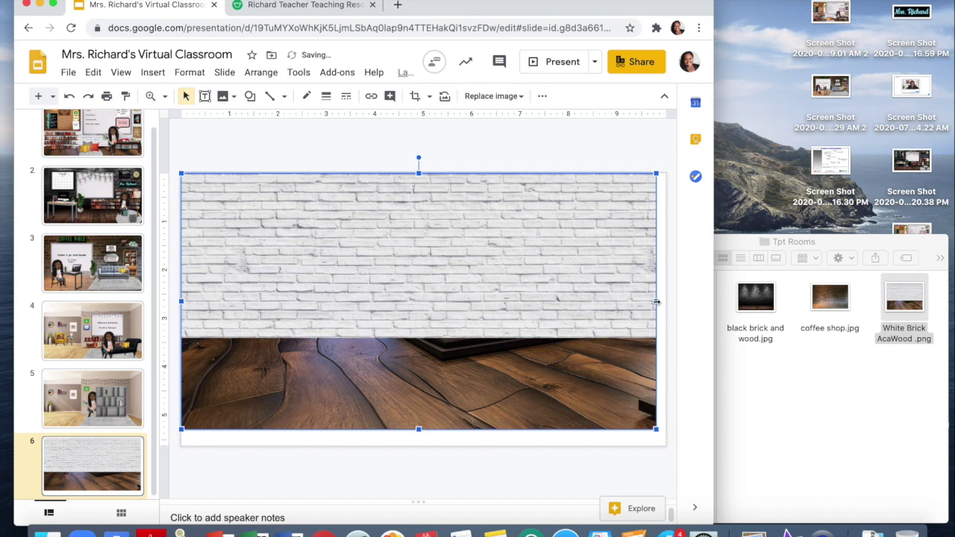
key(super+z)
key(super+z)
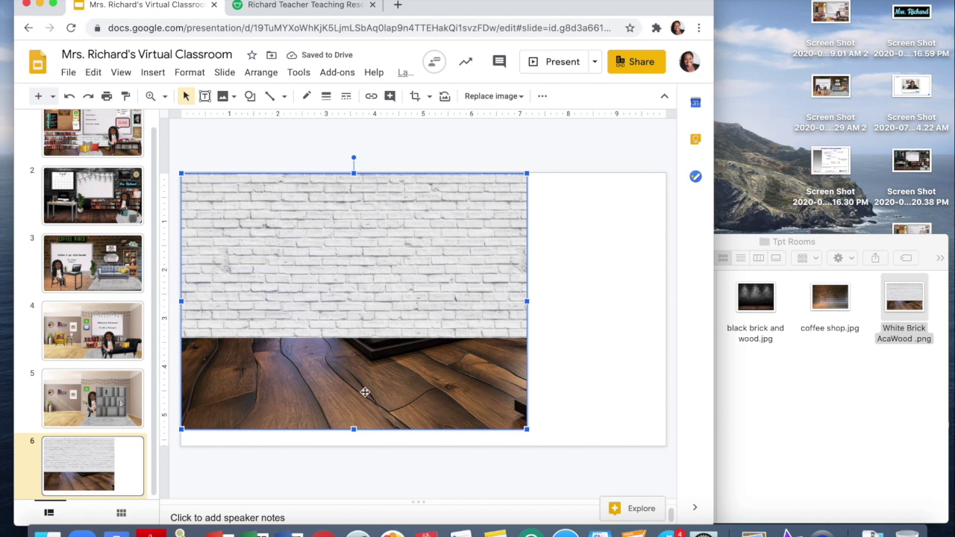
- Enlarge the room image to cover the whole slide and center it horizontally
click(442, 358)
drag(443, 358, 403, 255)
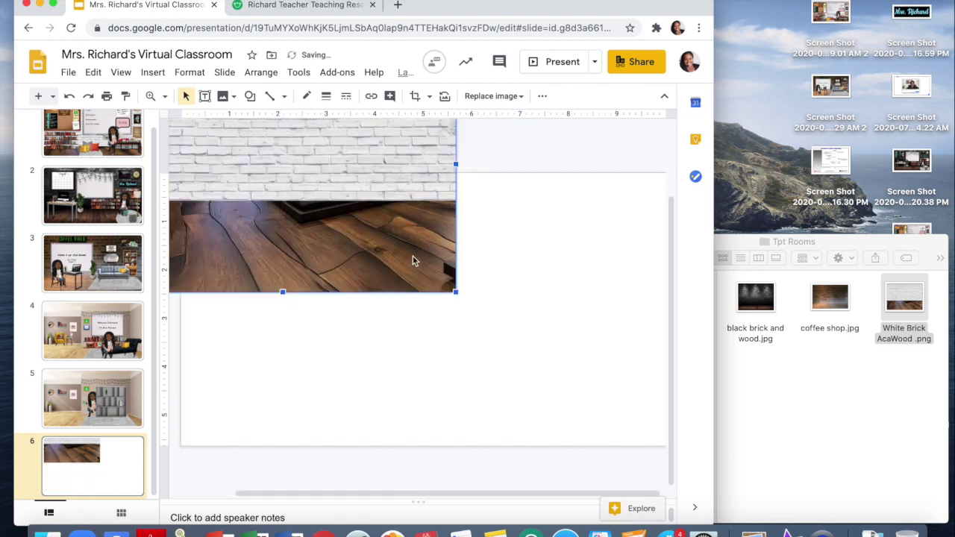
drag(456, 293, 631, 421)
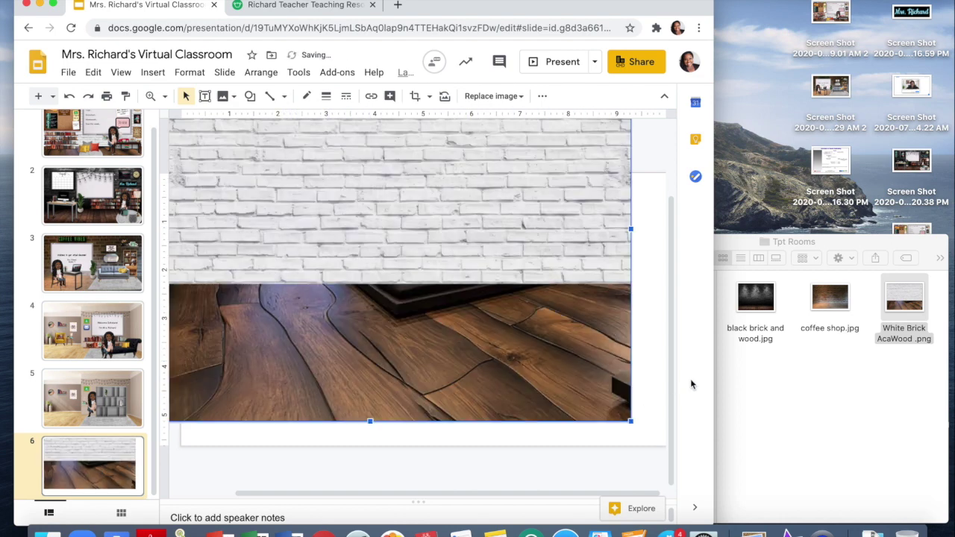
drag(749, 368, 900, 381)
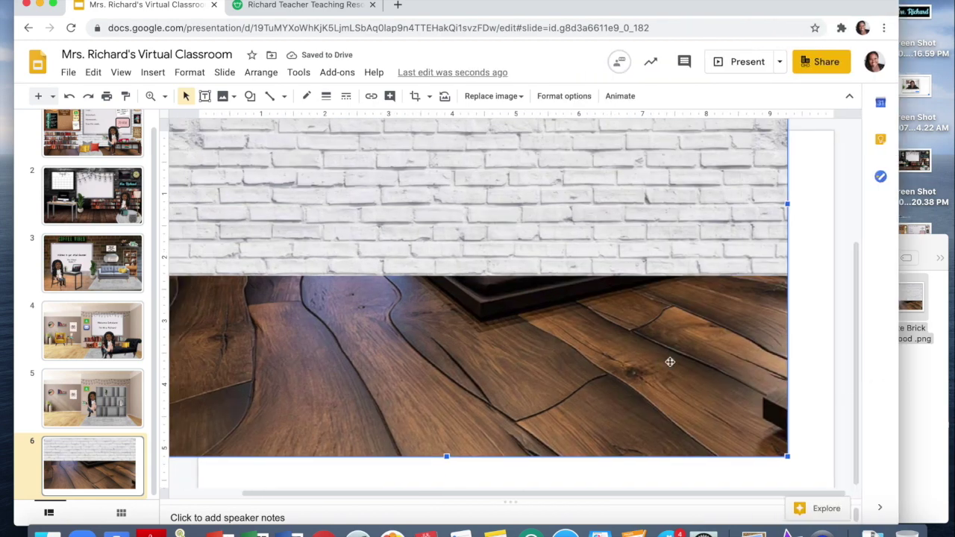
drag(625, 361, 674, 358)
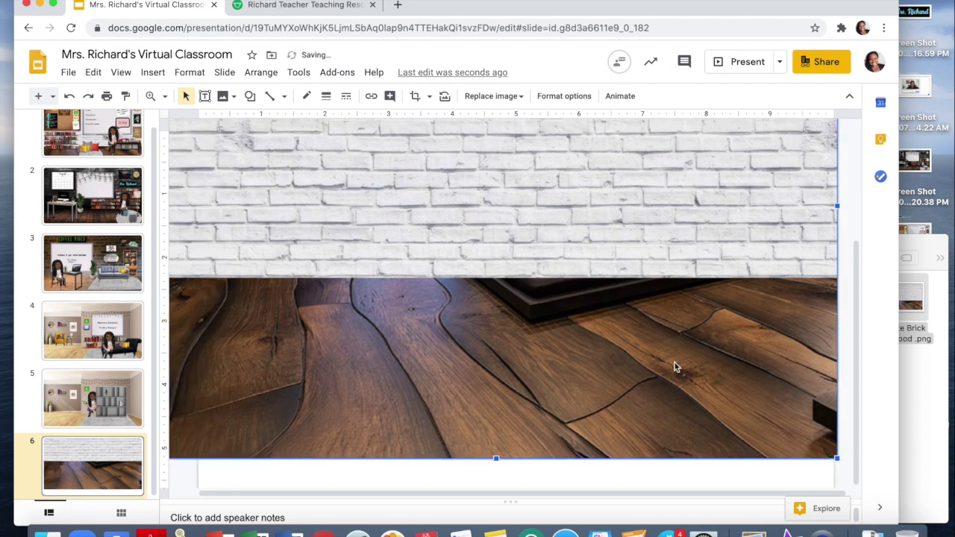